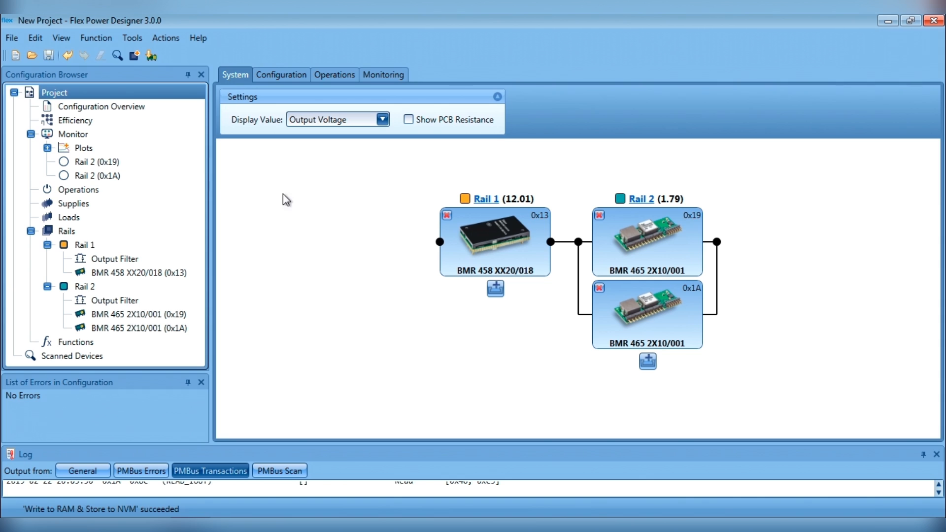
# Issue a soft off to Rail 2 over PMBus and return to the system overview.
pyautogui.click(344, 73)
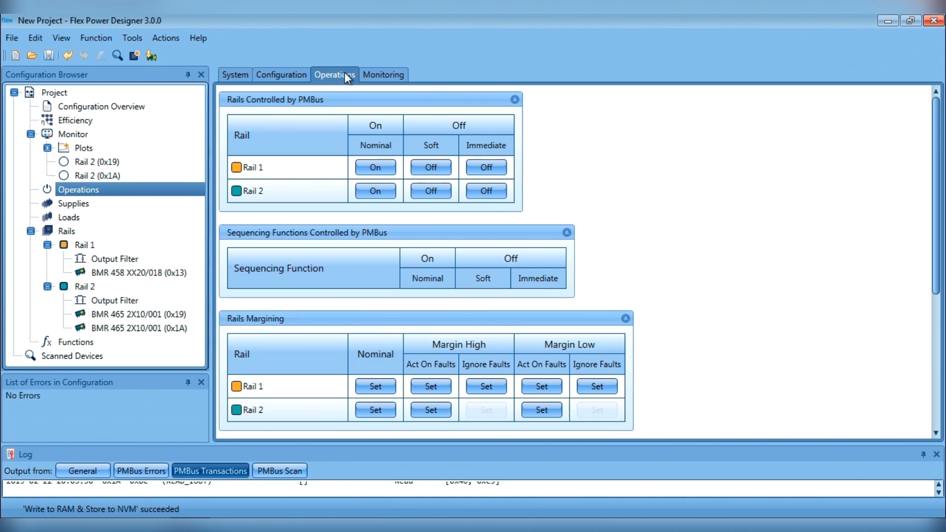
pyautogui.click(437, 197)
pyautogui.click(237, 74)
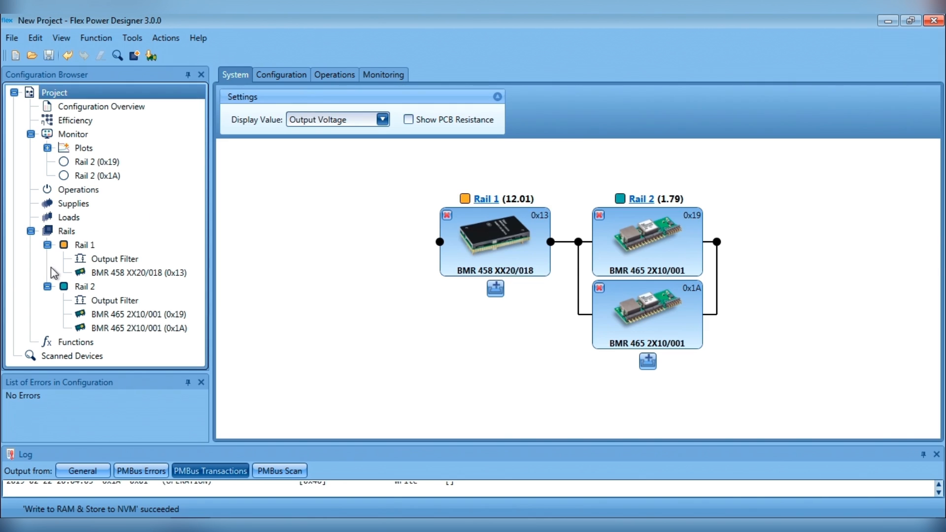
# Search the available rail products for "pol 40A" in place of the previous search text.
pyautogui.click(64, 231)
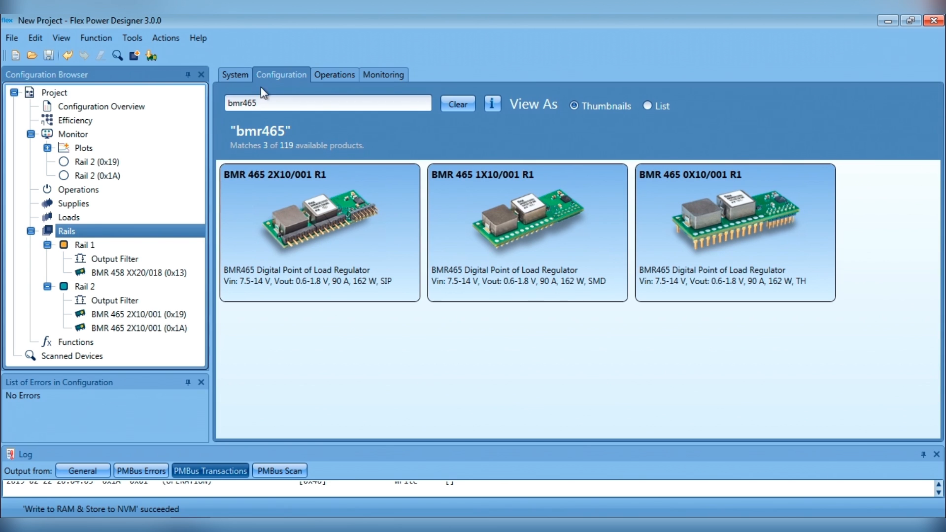
pyautogui.doubleClick(267, 105)
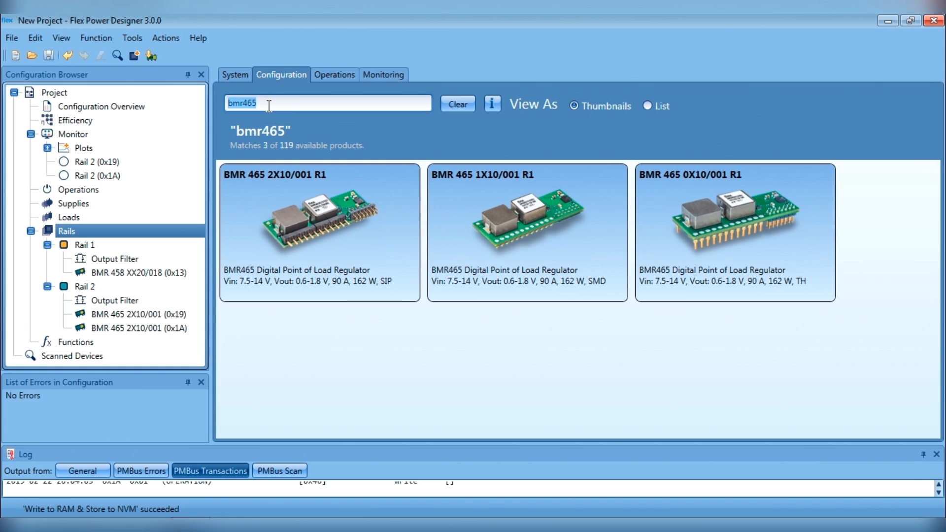
pyautogui.press('BackSpace')
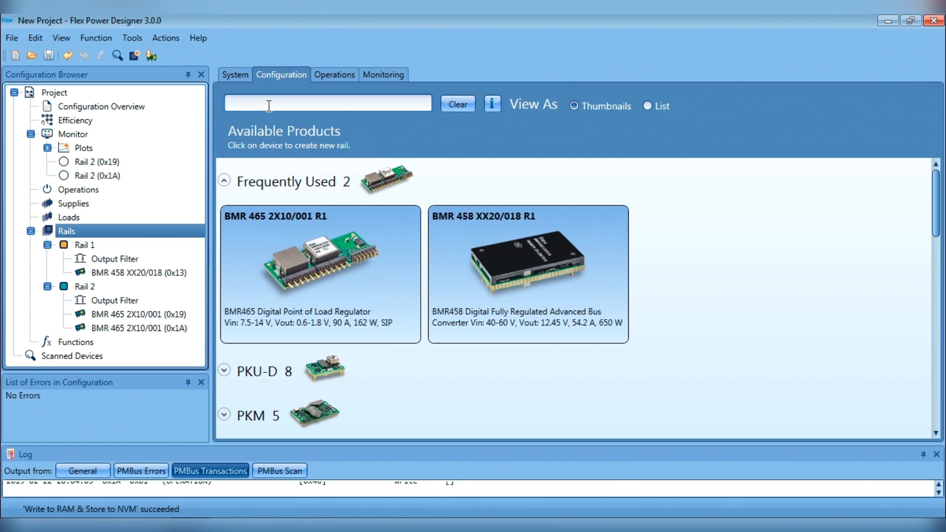
pyautogui.write('pol 4')
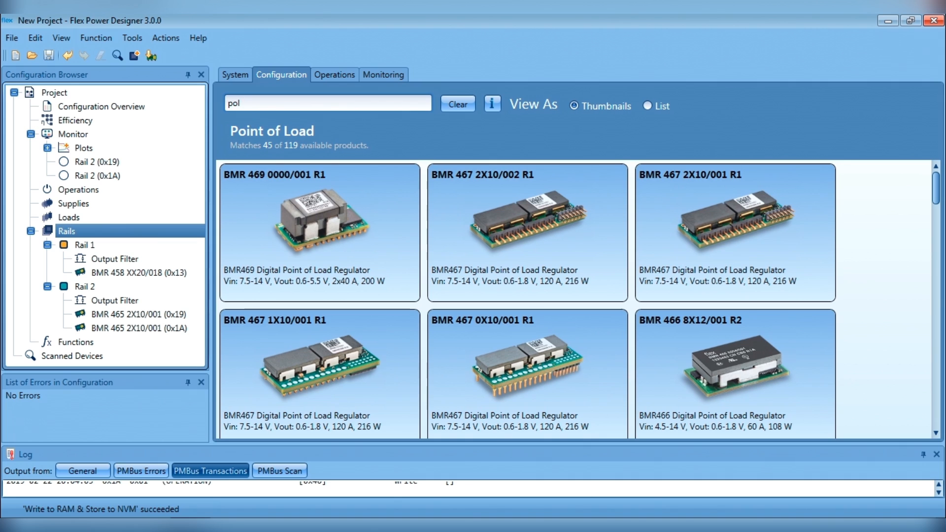
pyautogui.write('0A')
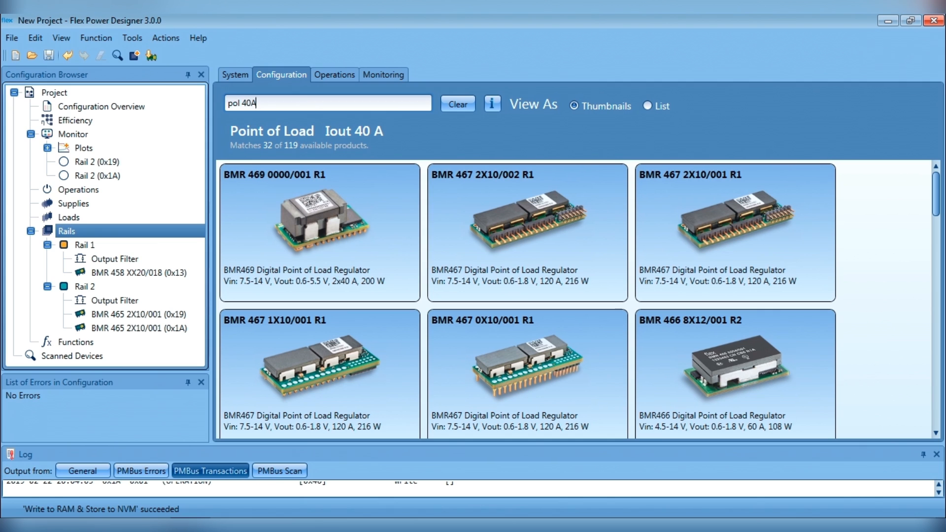
# Add two new rails using the BMR 466 8X12/001 R2 point of load regulator.
pyautogui.moveTo(936, 199); pyautogui.dragTo(936, 220)
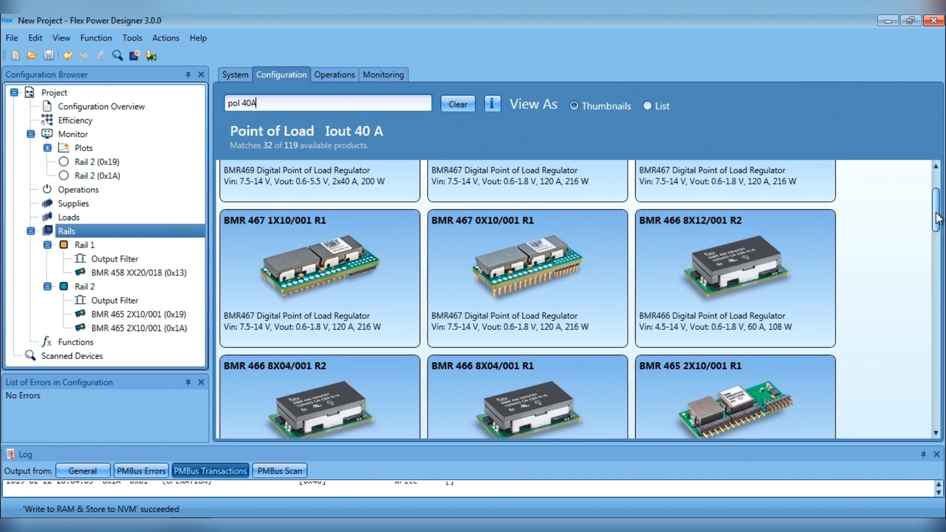
pyautogui.click(708, 263)
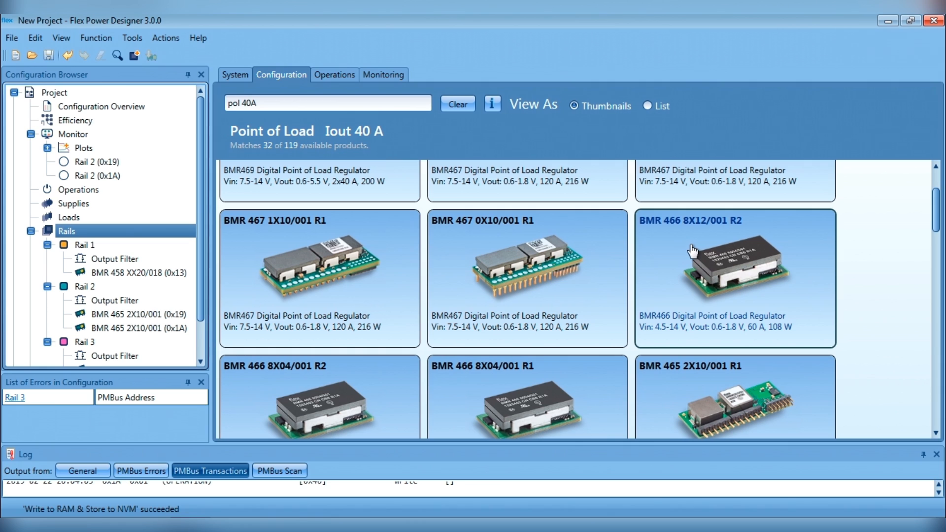
pyautogui.click(693, 251)
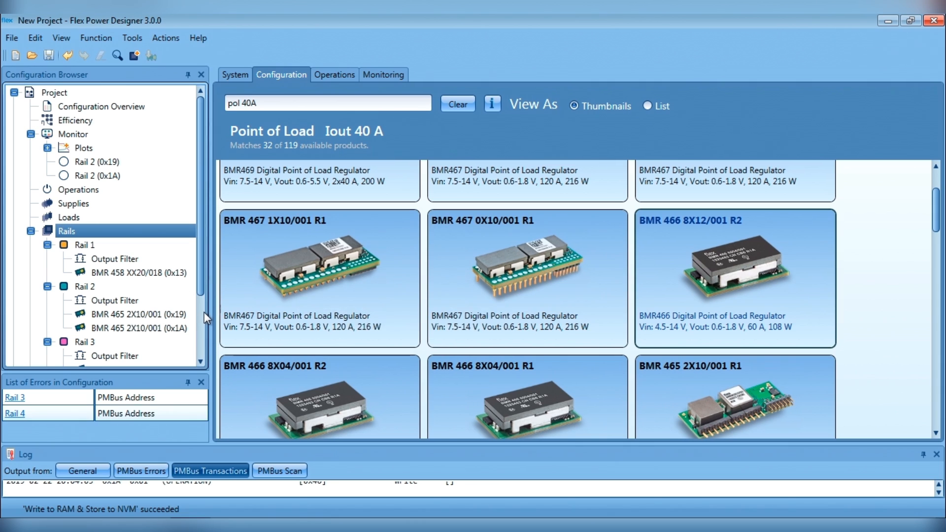
# Assign PMBus address 0x20 to the Rail 3 device and 0x21 to the Rail 4 device.
pyautogui.scroll(-2, 204, 313)
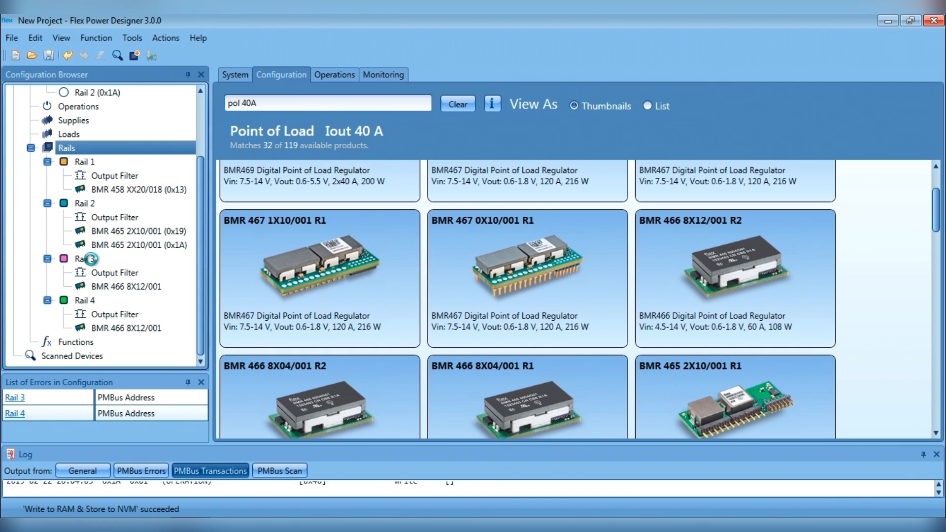
pyautogui.click(92, 261)
pyautogui.click(277, 98)
pyautogui.click(430, 209)
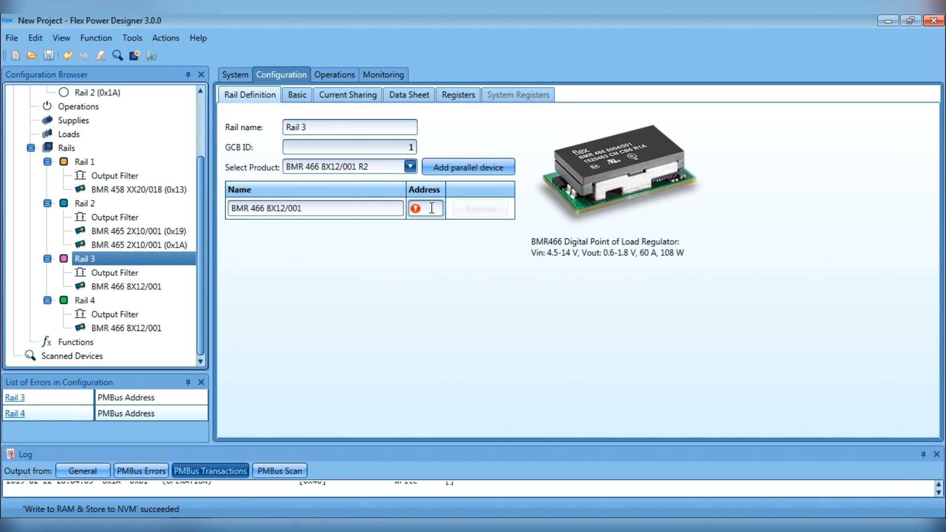
pyautogui.write('0x20')
pyautogui.click(86, 302)
pyautogui.click(432, 208)
pyautogui.write('0x21')
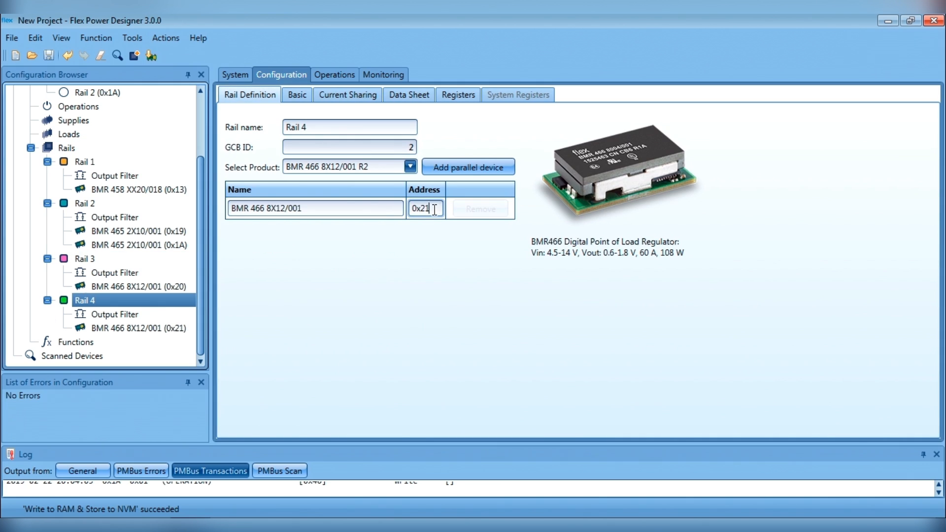
# Set the VSET pin-strap to 21.50 kOhm (1.00 V) for Rail 3 and 31.60 kOhm (1.20 V) for Rail 4.
pyautogui.click(79, 260)
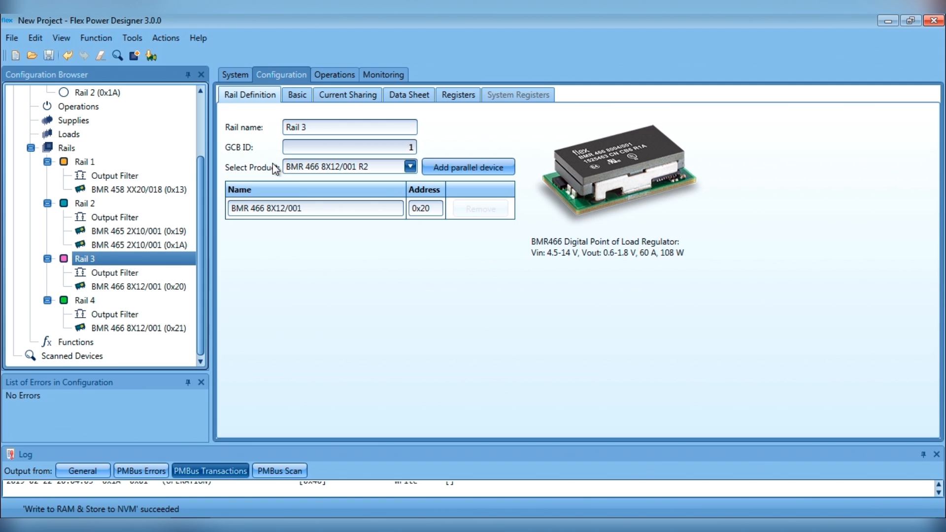
pyautogui.click(299, 95)
pyautogui.click(333, 178)
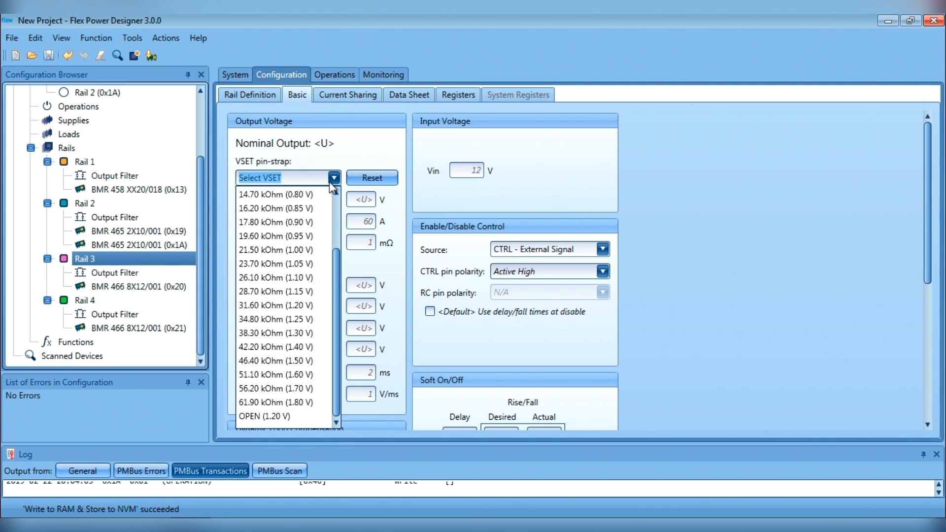
pyautogui.click(317, 251)
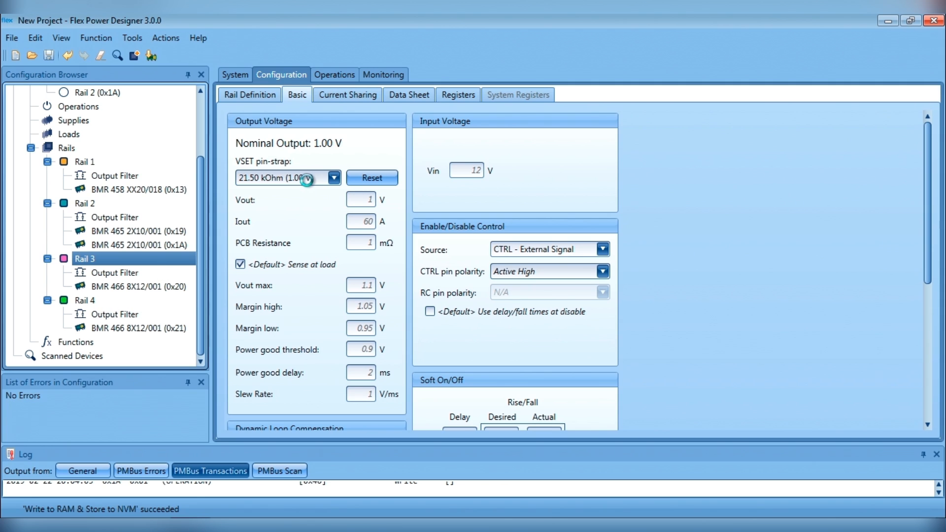
pyautogui.click(334, 178)
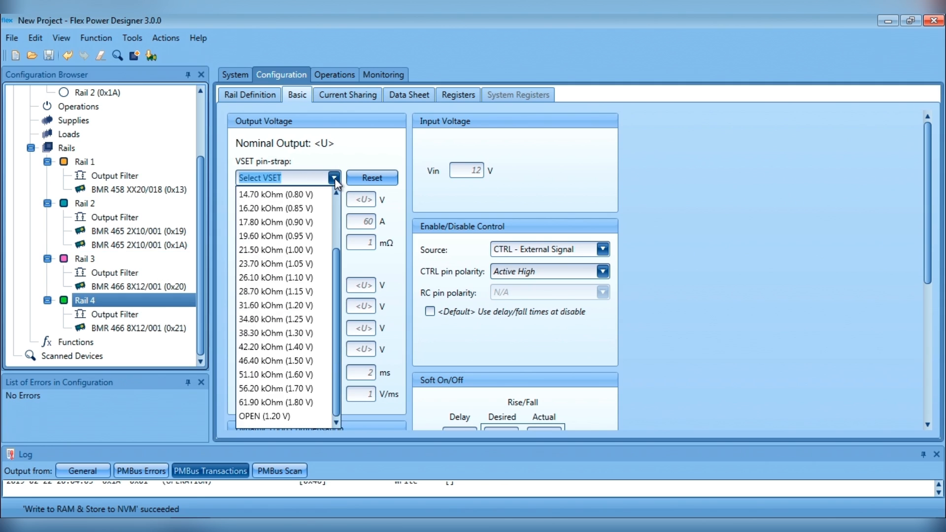
pyautogui.click(307, 306)
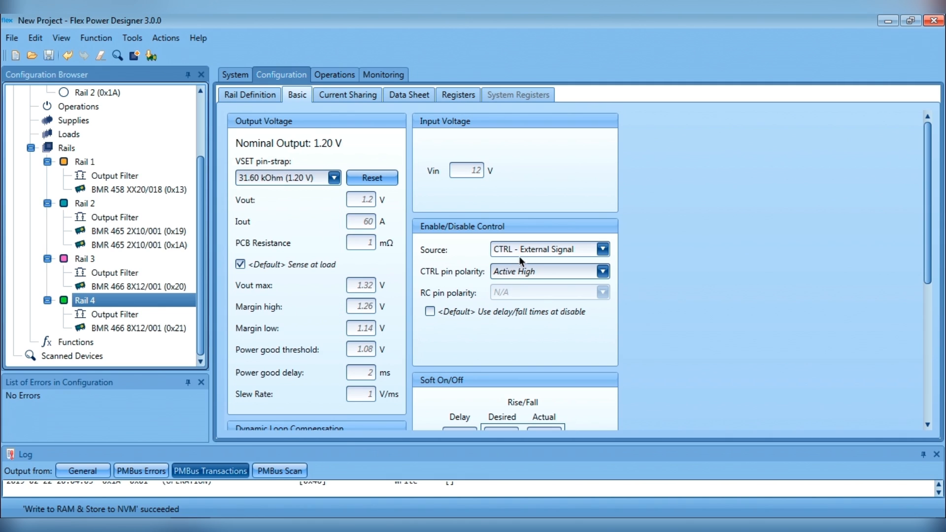
# Set the enable/disable control source to PMBus controlled for Rail 4 and Rail 3.
pyautogui.click(548, 249)
pyautogui.click(646, 301)
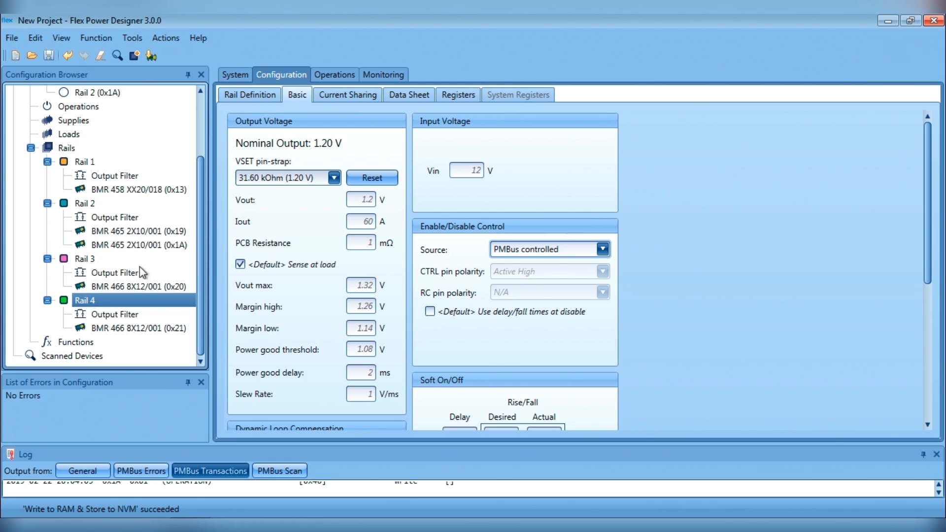
pyautogui.click(85, 259)
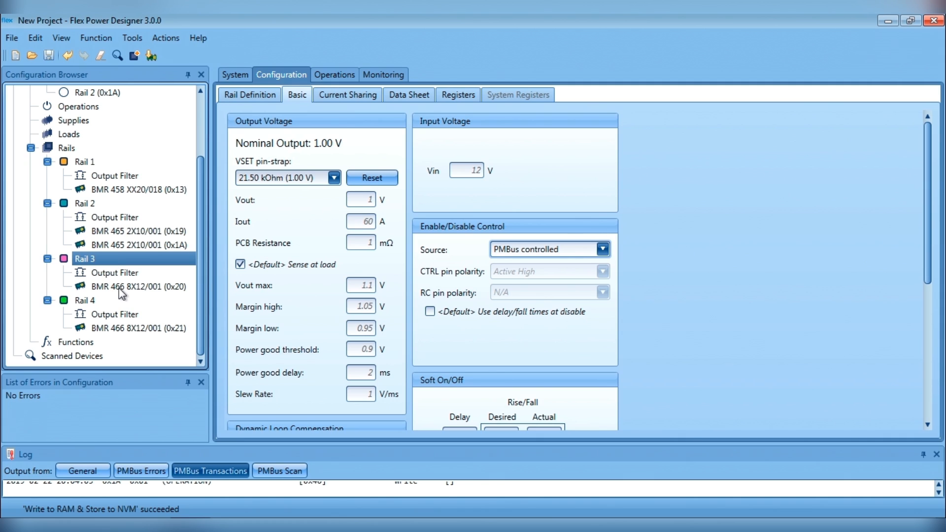
# Create a GCB based sequencing function that includes Rail 2, Rail 3 and Rail 4.
pyautogui.click(76, 342)
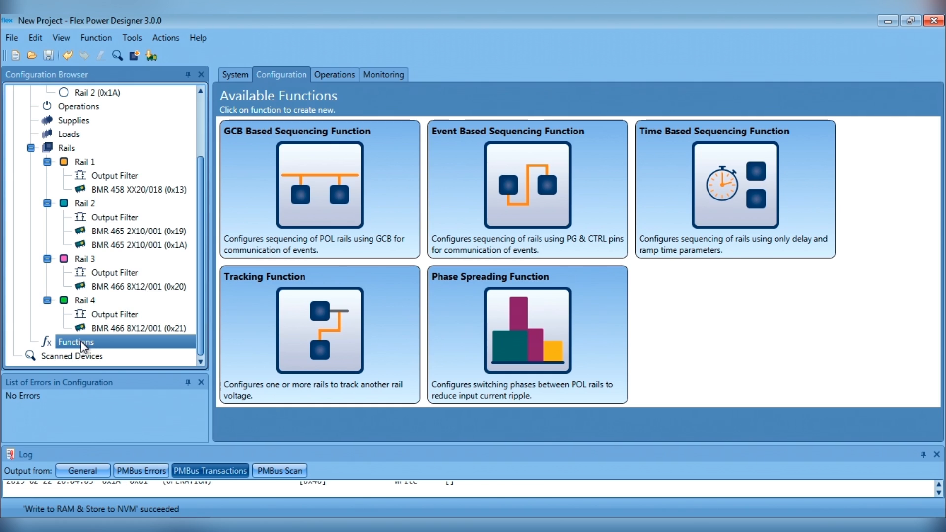
pyautogui.click(329, 167)
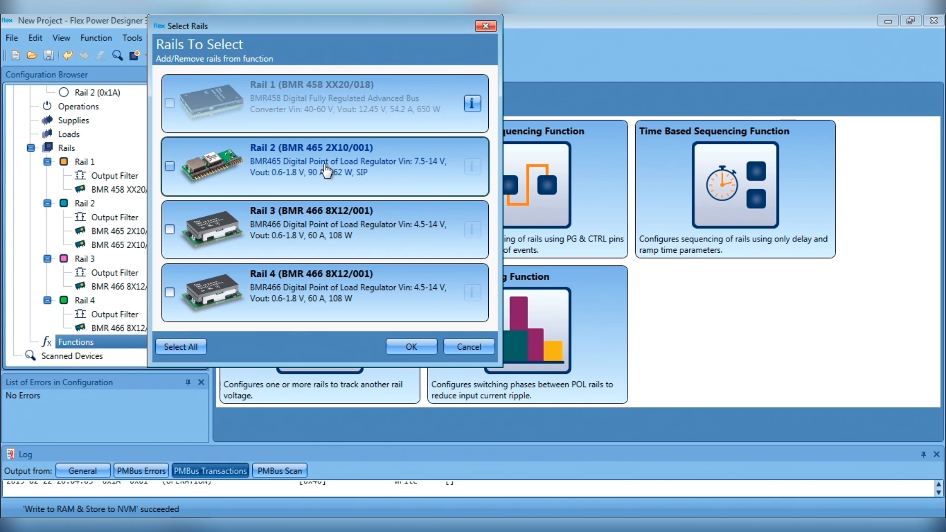
pyautogui.click(325, 170)
pyautogui.click(306, 231)
pyautogui.click(292, 296)
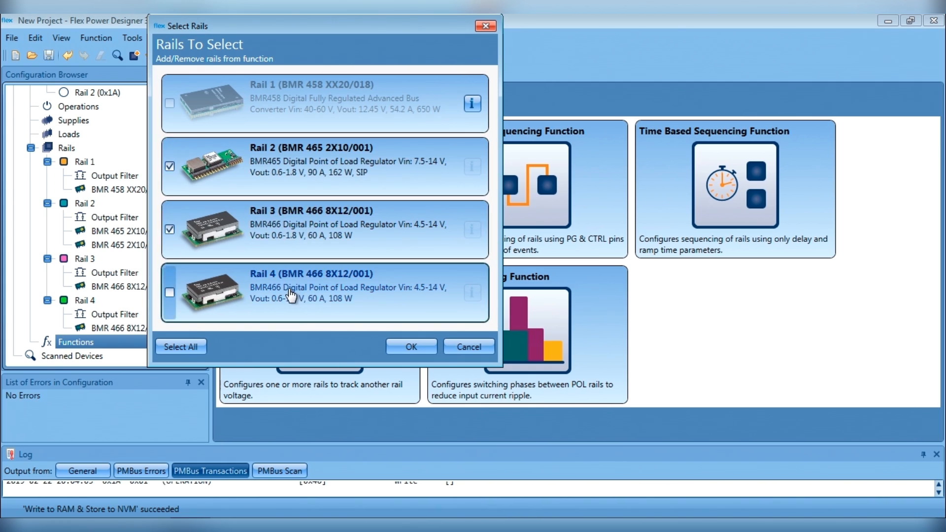
pyautogui.click(417, 345)
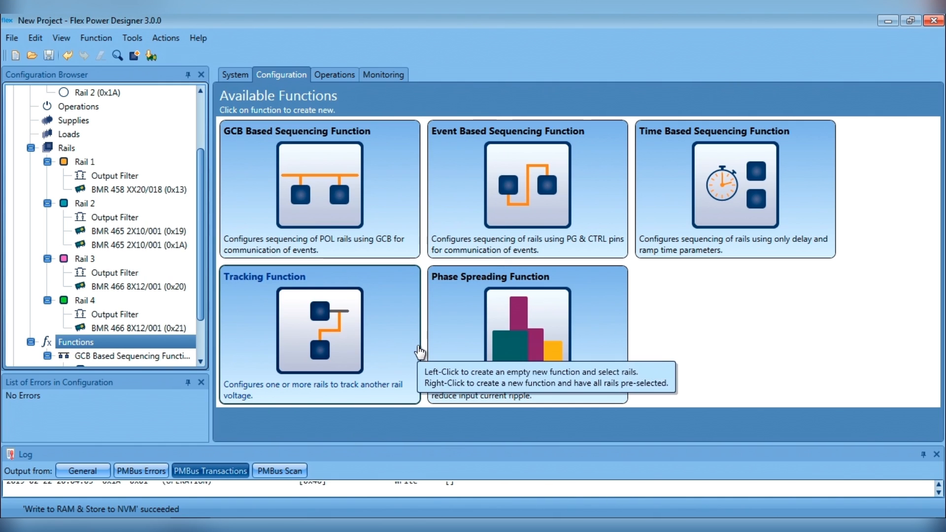
# Open the new GCB sequencing function and move Rail 2 below Rail 3 in the power-up order.
pyautogui.click(199, 336)
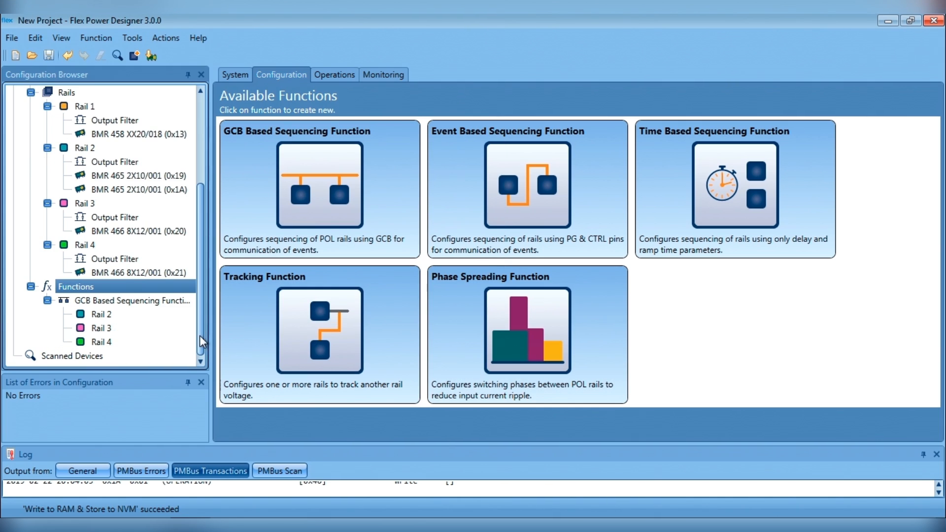
pyautogui.click(77, 303)
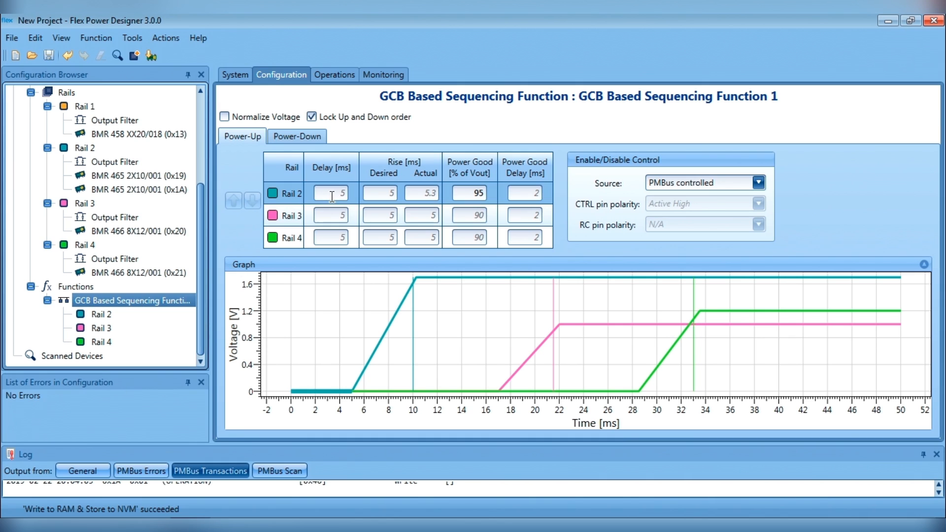
pyautogui.click(303, 197)
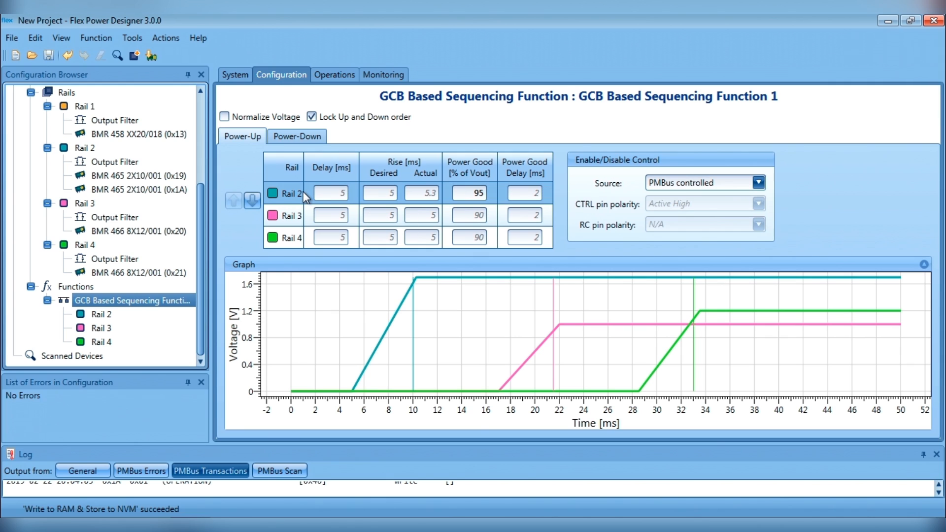
pyautogui.moveTo(303, 193)
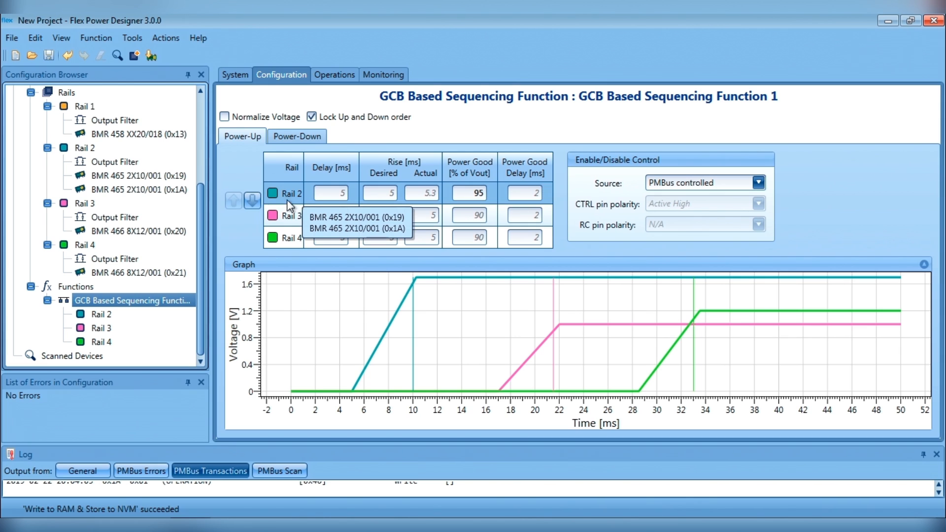
pyautogui.click(252, 200)
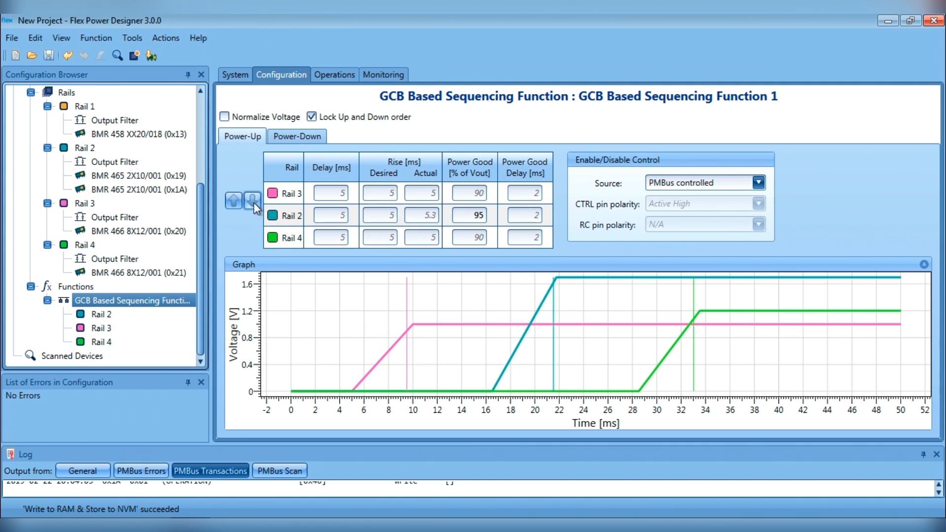
# Set Rail 2's power-up delay to 10 ms and Rail 3's desired rise time to 10 ms.
pyautogui.click(344, 215)
pyautogui.press('BackSpace')
pyautogui.write('10')
pyautogui.press('Return')
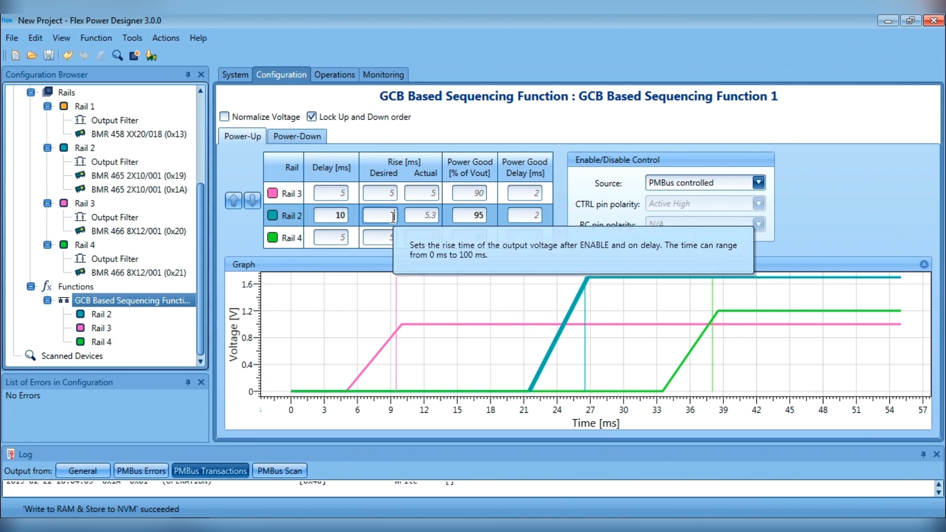
pyautogui.click(388, 194)
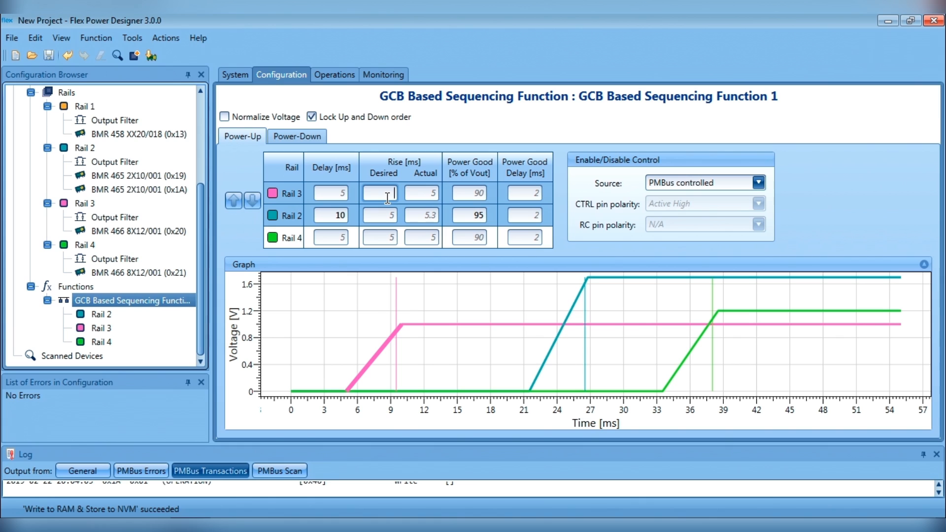
pyautogui.write('10')
pyautogui.press('Return')
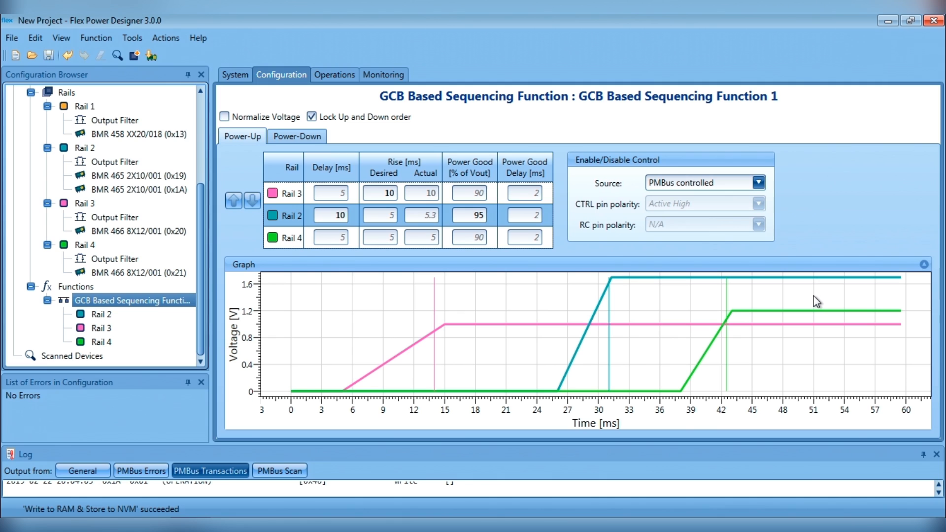
pyautogui.click(759, 183)
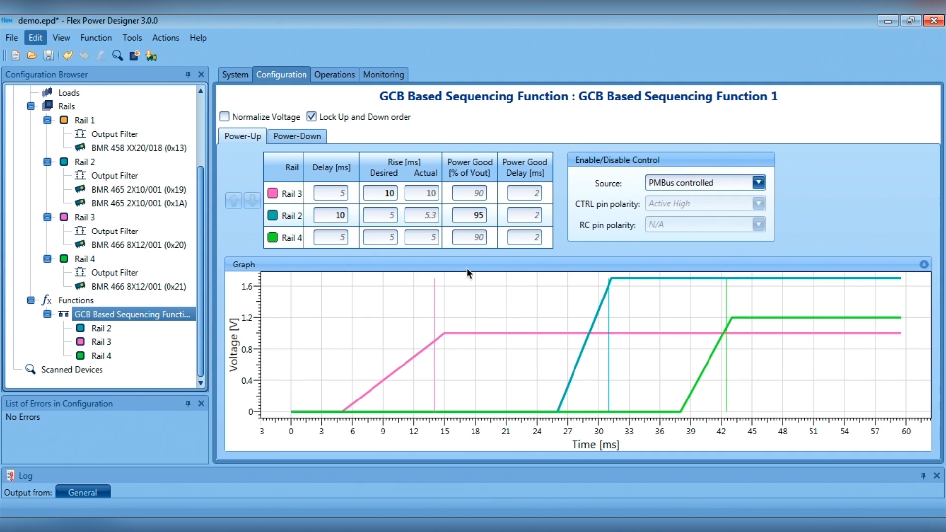
# Create a phase spreading function that includes Rail 2, Rail 3 and Rail 4.
pyautogui.click(75, 302)
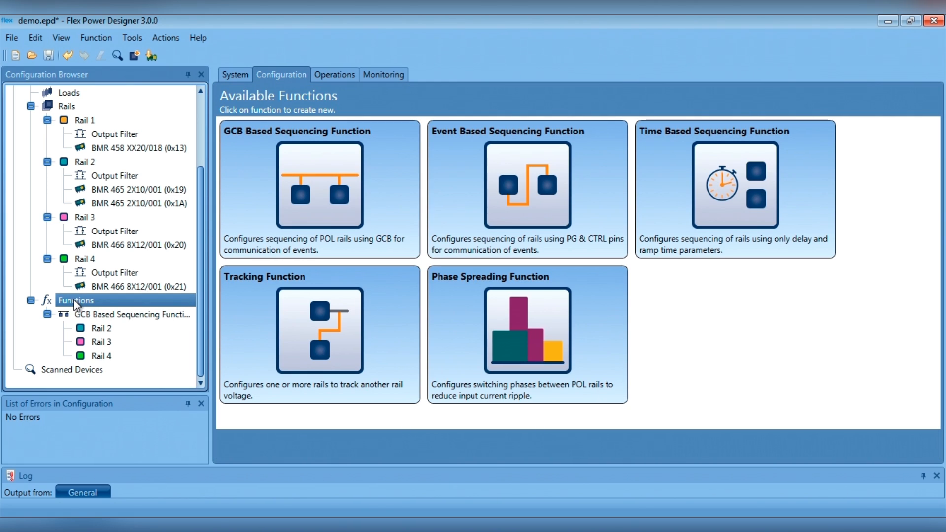
pyautogui.click(475, 295)
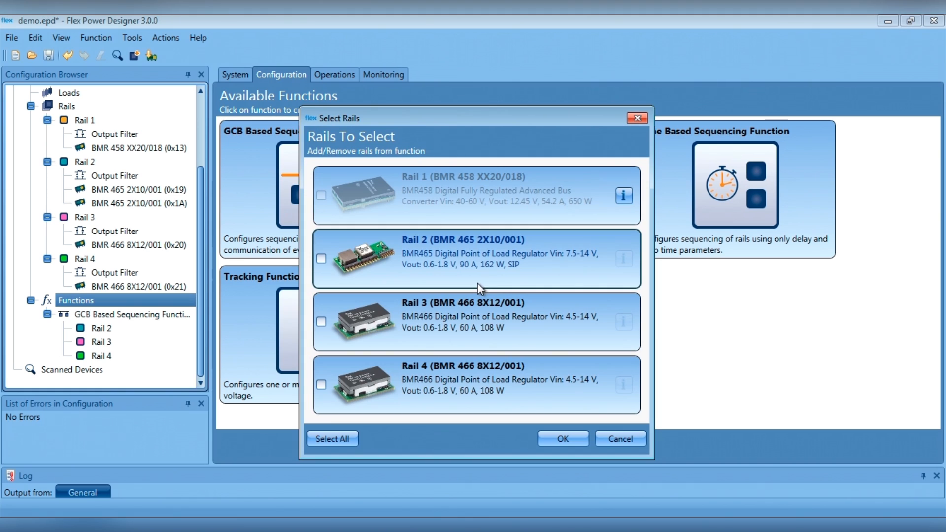
pyautogui.click(321, 259)
pyautogui.click(321, 321)
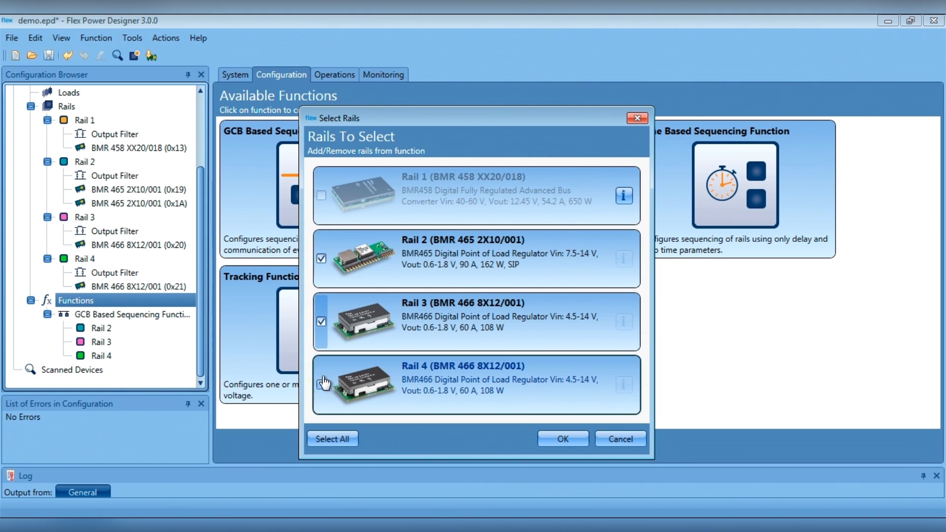
pyautogui.click(322, 385)
pyautogui.click(583, 438)
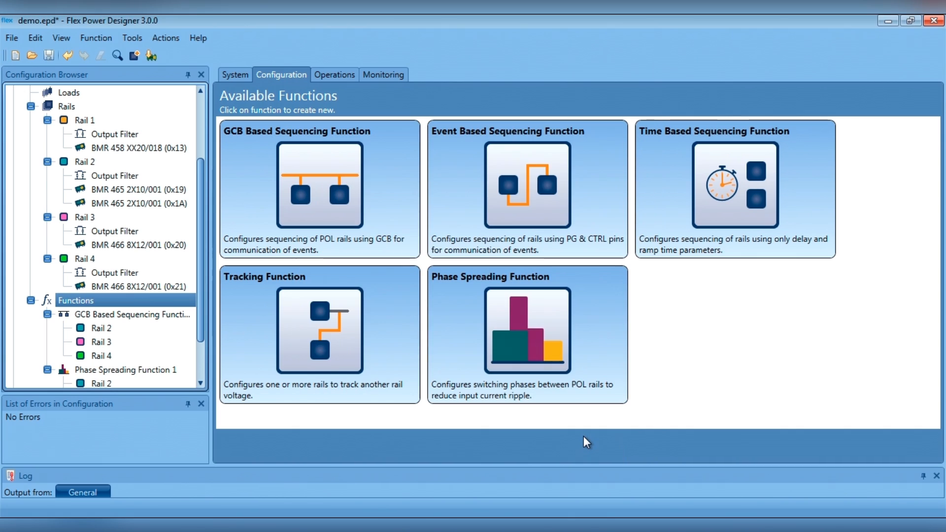
# Open the new phase spreading function and review its sync signal source devices and external sync option.
pyautogui.click(202, 363)
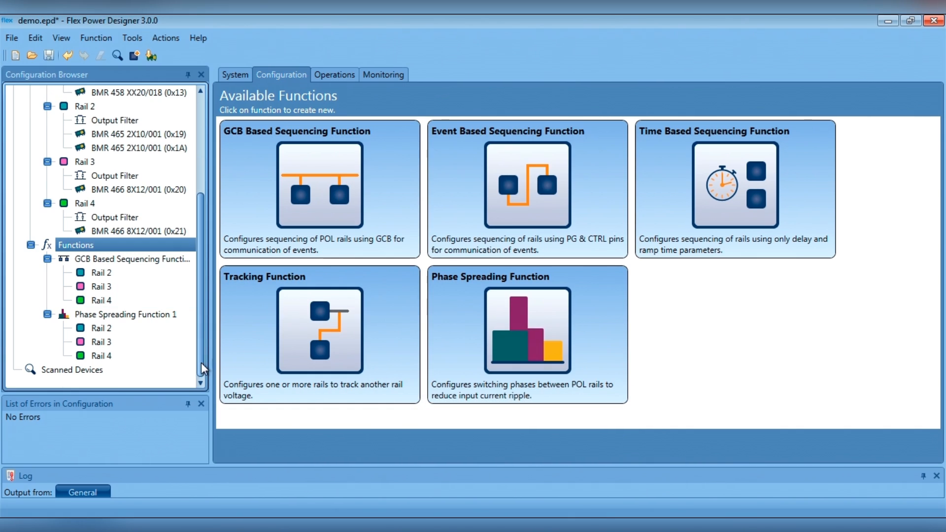
pyautogui.click(128, 318)
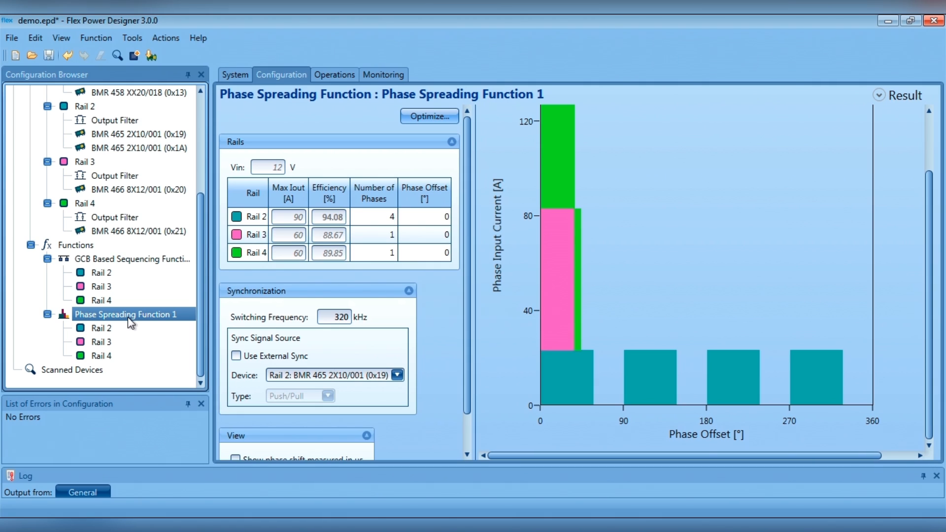
pyautogui.click(397, 375)
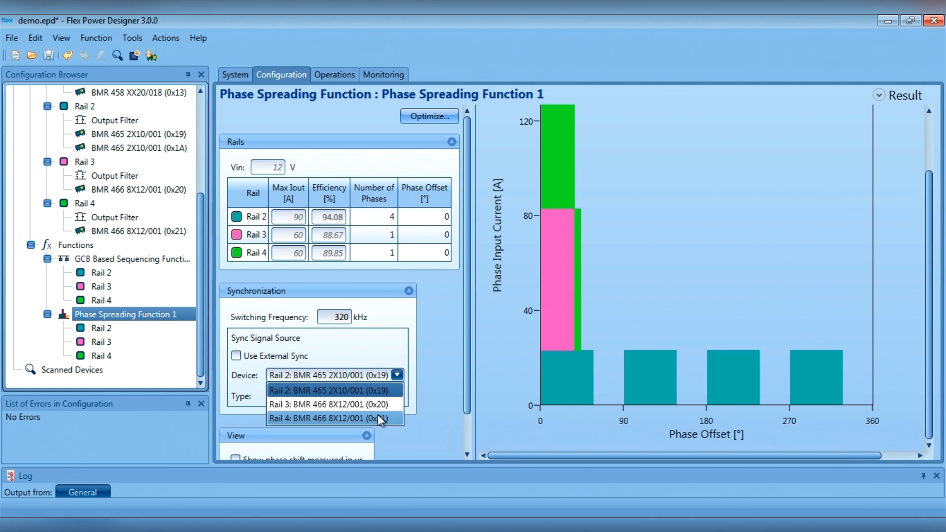
pyautogui.click(445, 363)
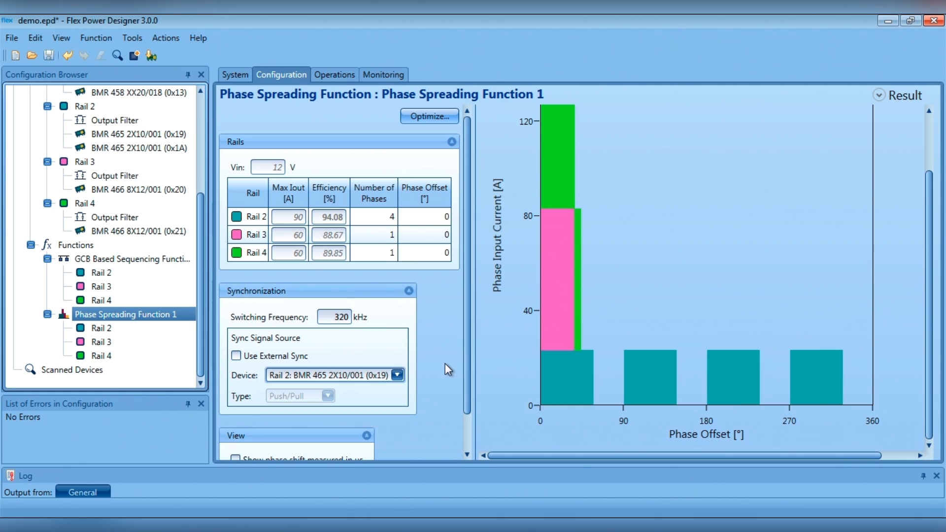
pyautogui.click(265, 358)
pyautogui.click(265, 359)
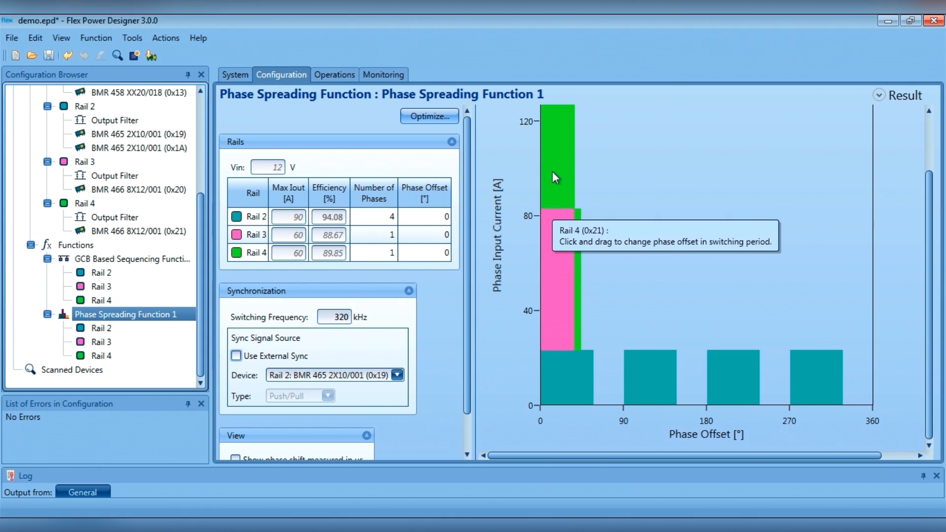
# Show the ripple results and manually shift Rail 4's phase in the chart to an offset of about 45°.
pyautogui.click(877, 95)
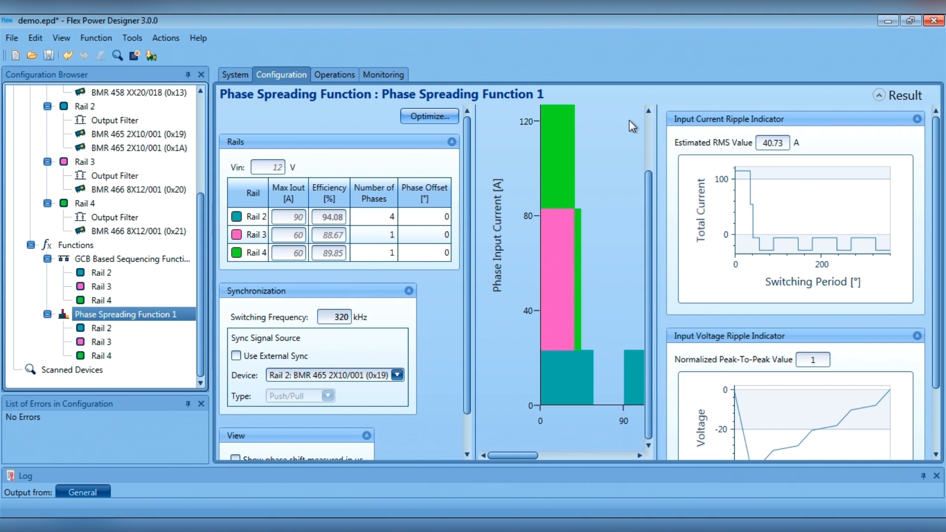
pyautogui.click(558, 145)
pyautogui.moveTo(558, 145); pyautogui.dragTo(604, 154)
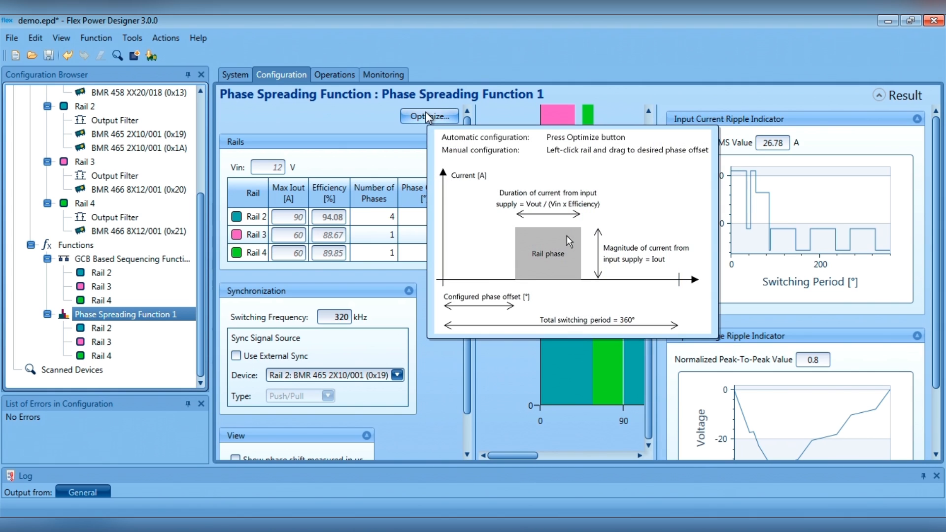
# Run the automatic phase spreading optimization and apply the best solution to the rails.
pyautogui.click(425, 112)
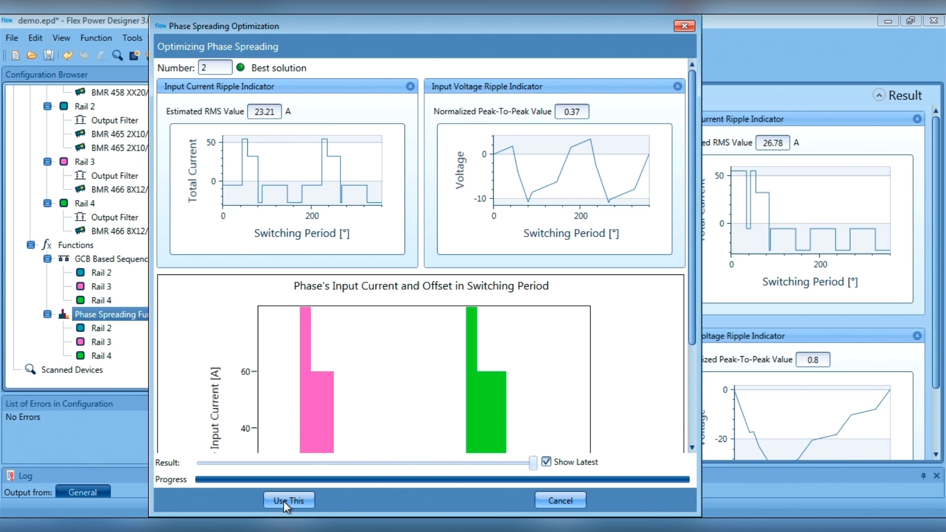
pyautogui.click(307, 501)
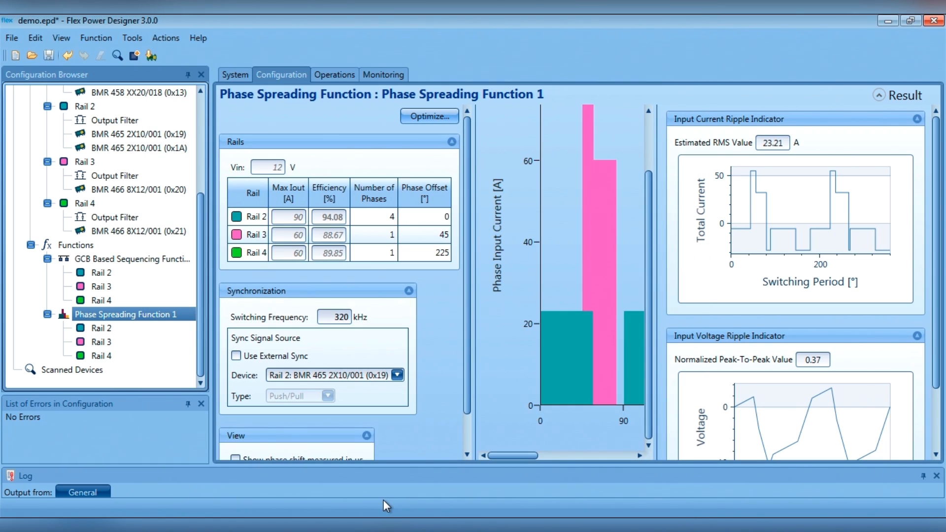